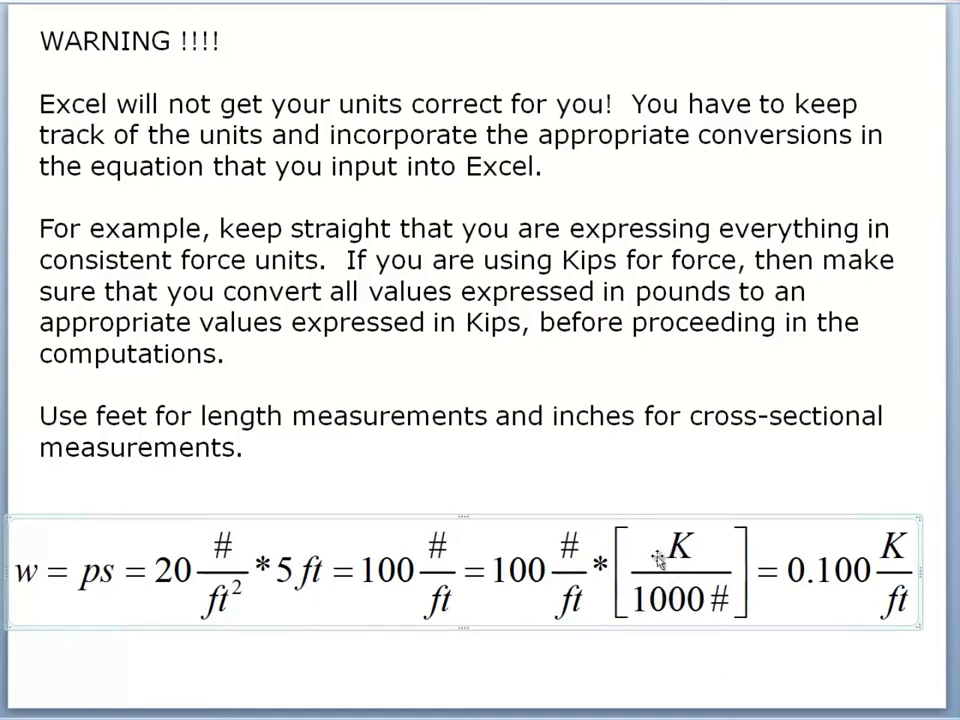
Edit the line-load equation on the slide so the bracketed conversion factor's numerator reads 1K.
double_click(251, 527)
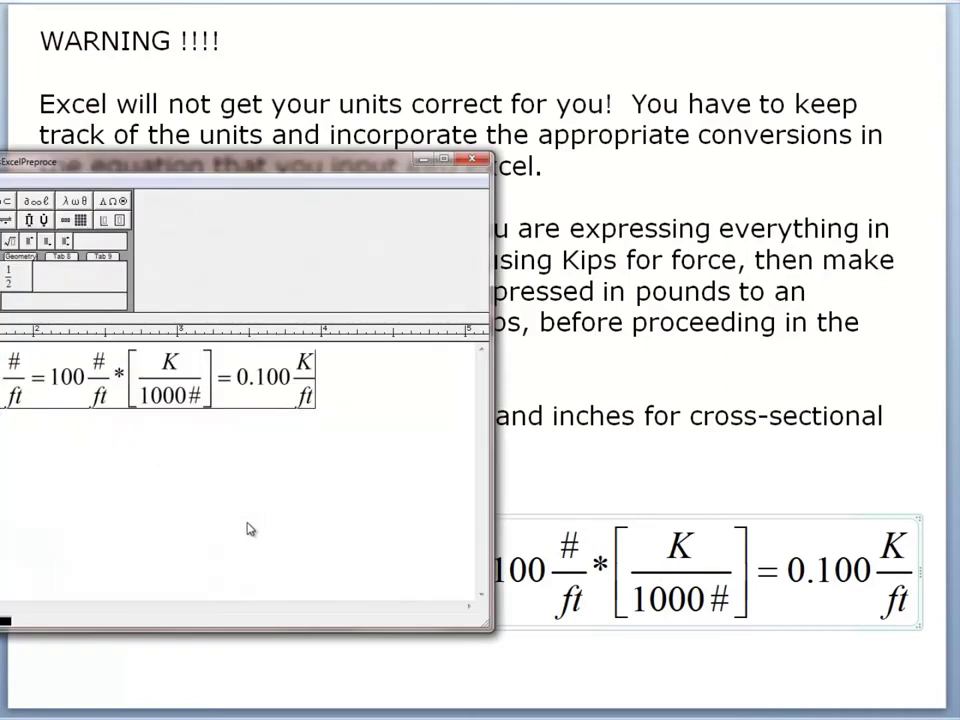
left_click(165, 363)
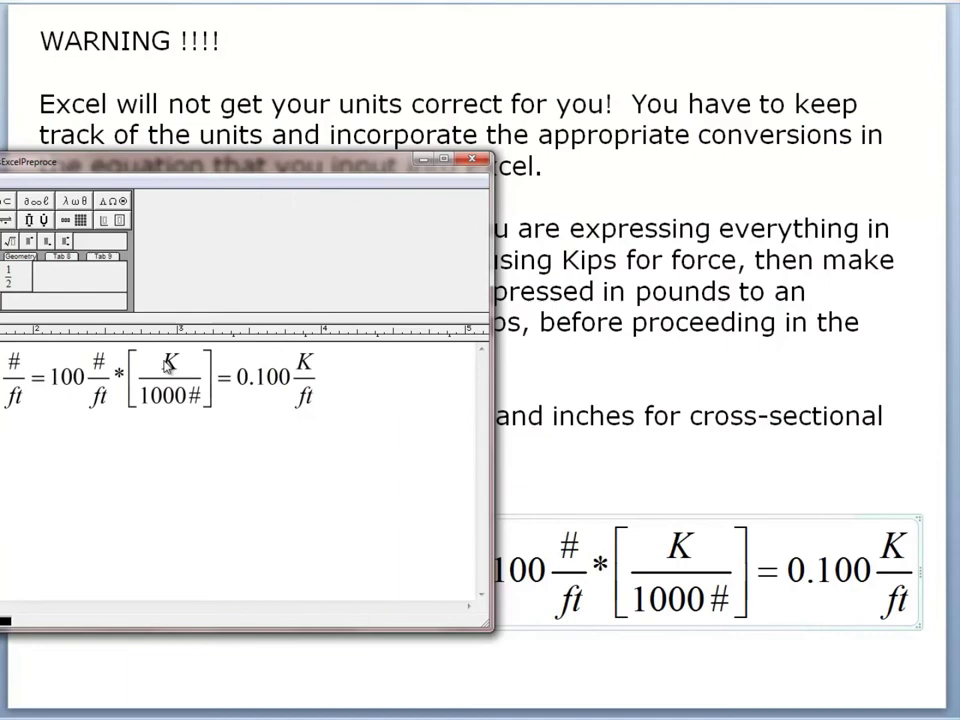
type("1")
left_click(612, 435)
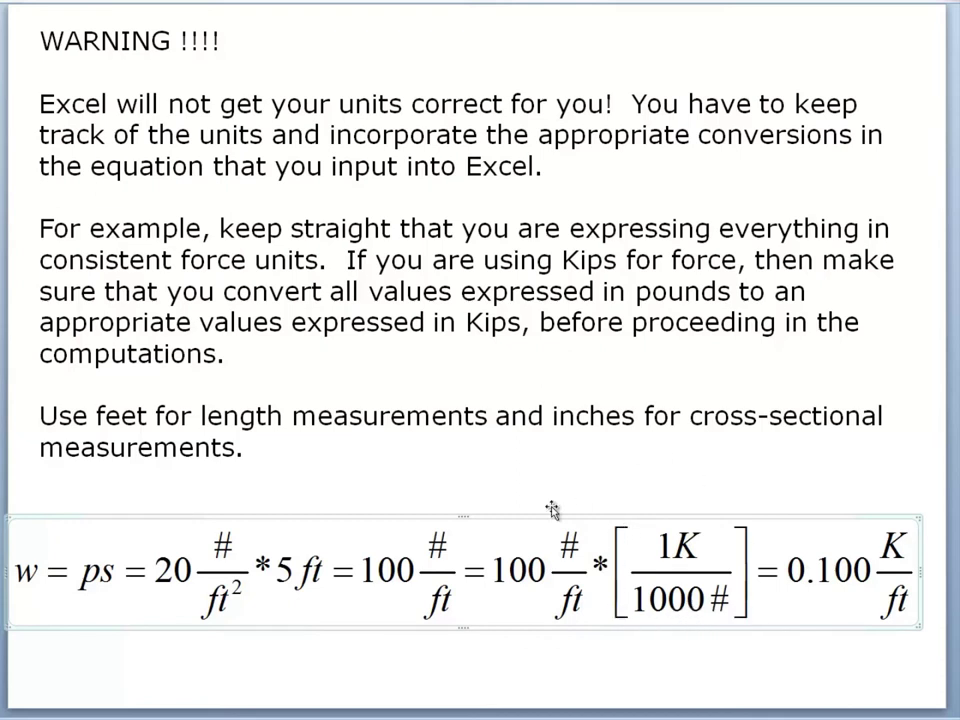
Switch to the Excel beam-sizing workbook and examine the steel grade and the stiffness and moment-strength sizing sections.
key("alt+Tab")
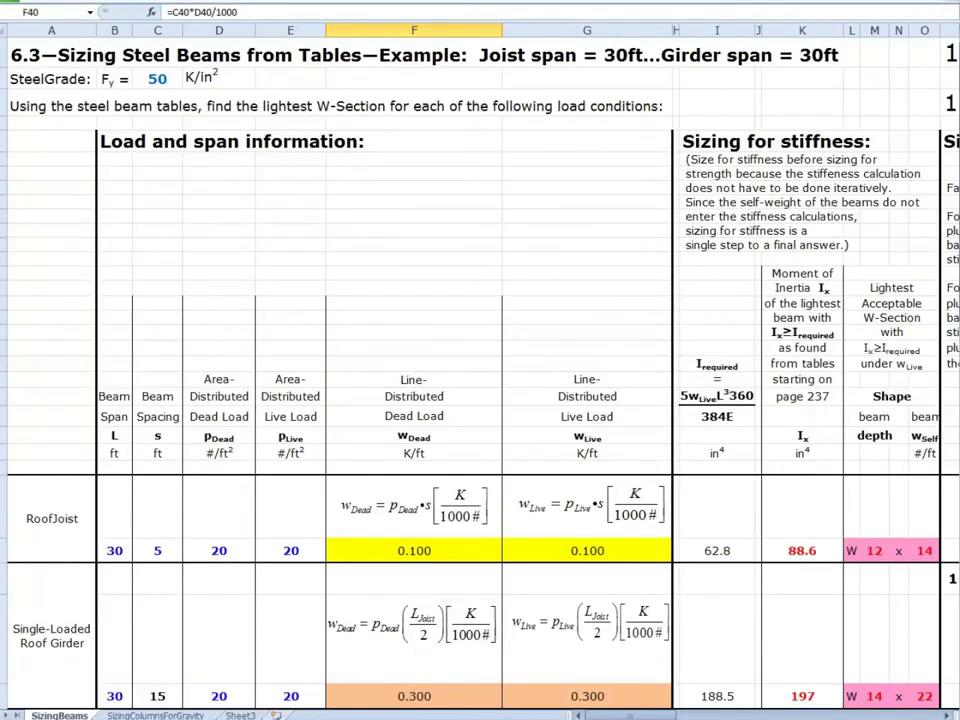
left_click(166, 80)
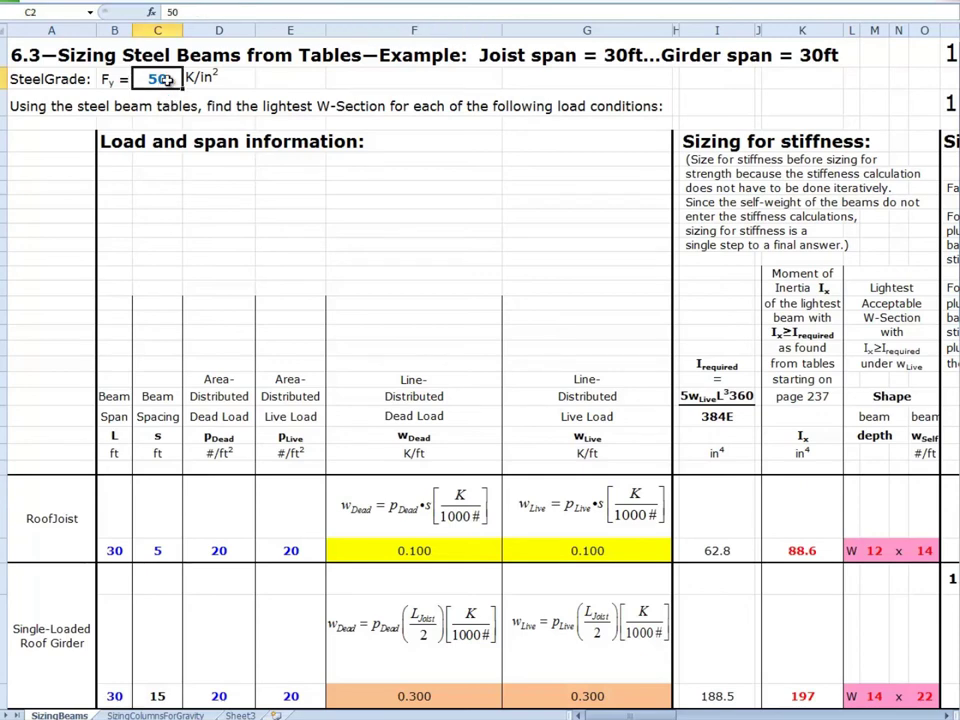
left_click(200, 175)
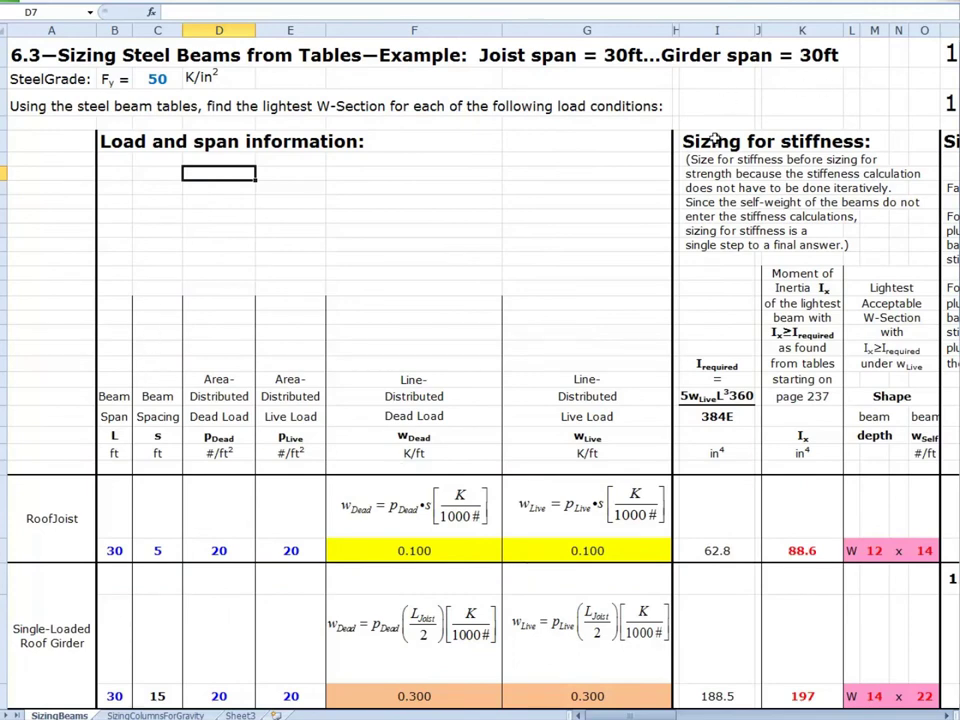
left_click(885, 716)
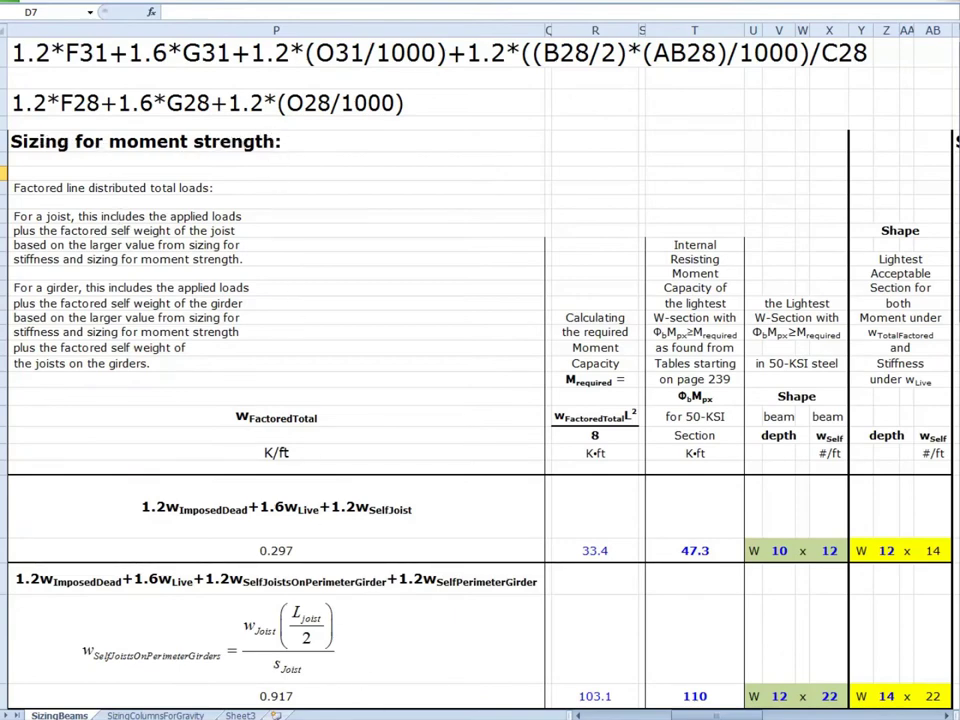
left_click(604, 714)
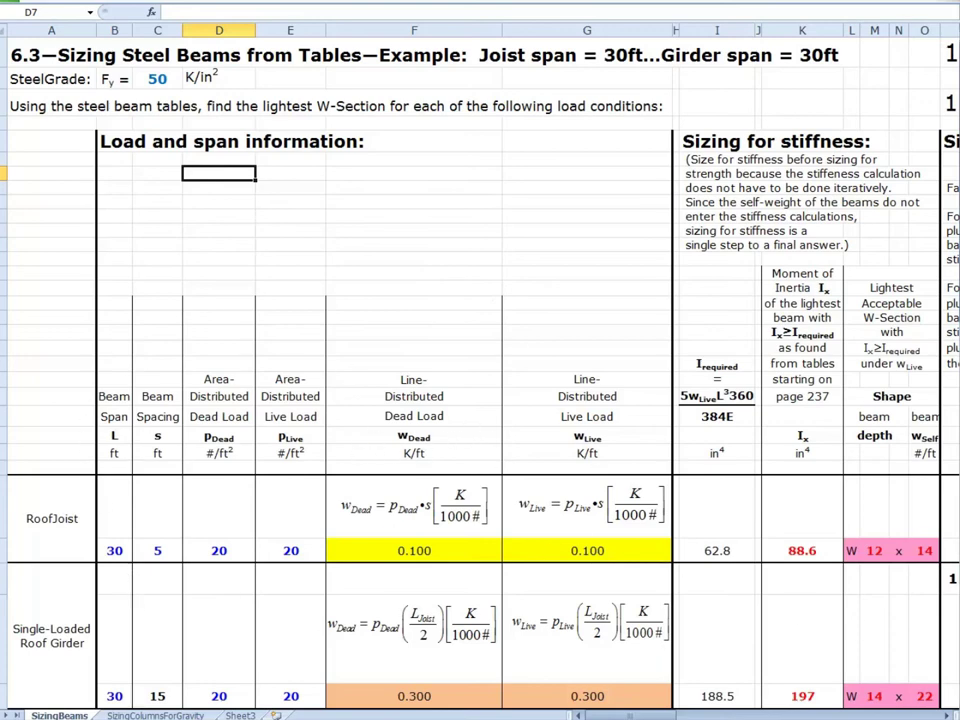
Review the roof member types listed in column A: roof joist, single-loaded girder and double-loaded girder.
scroll(480, 370, "down", 3)
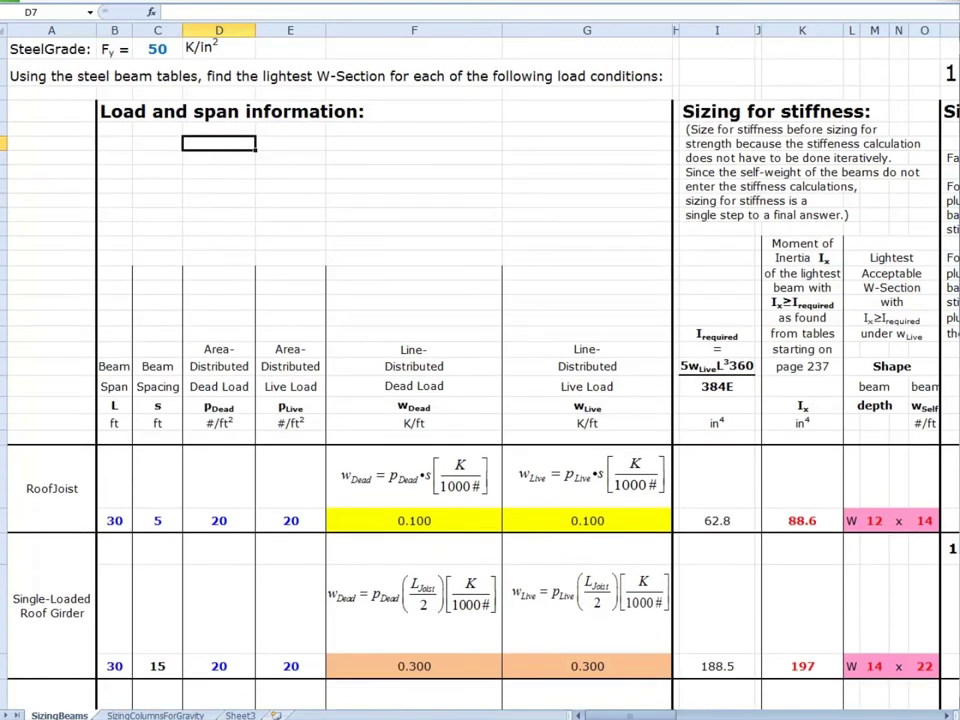
scroll(365, 470, "down", 1)
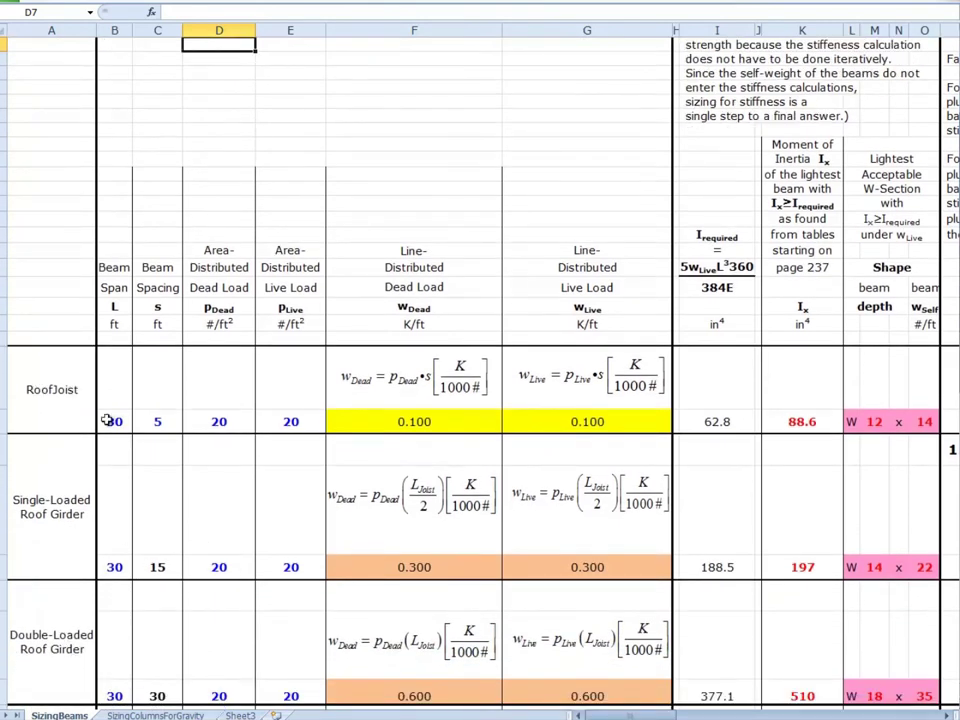
left_click(65, 391)
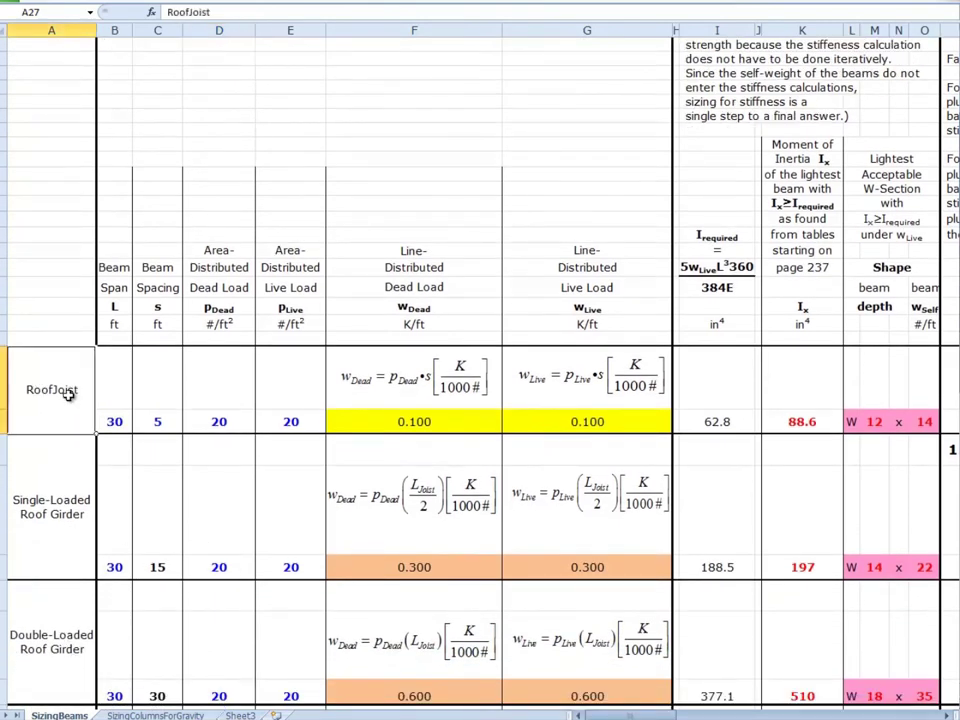
left_click(51, 500)
left_click(52, 643)
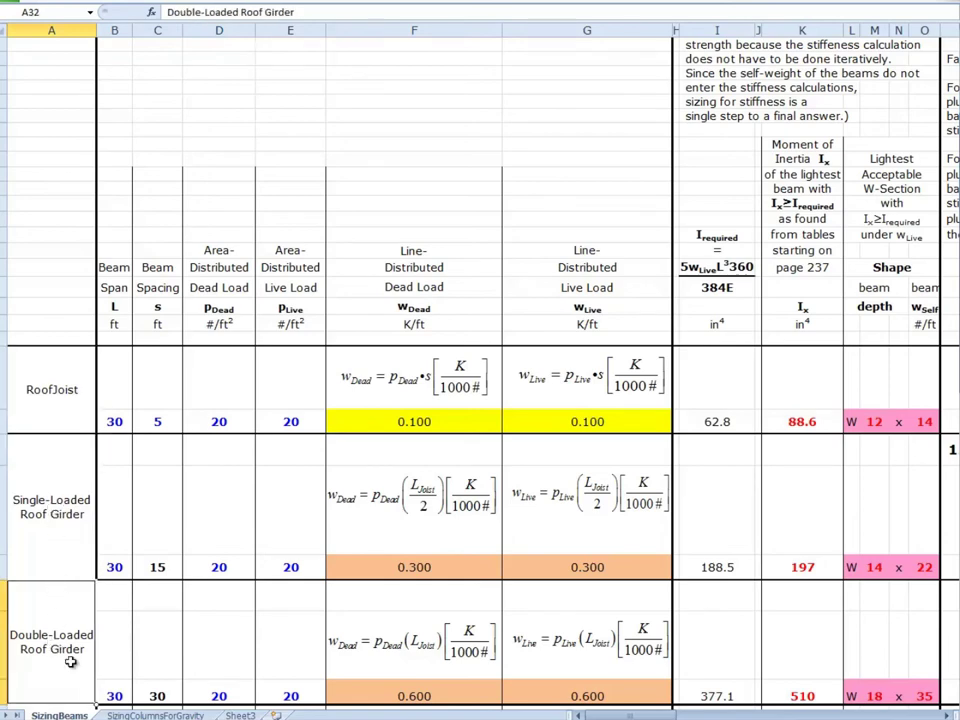
left_click(71, 515)
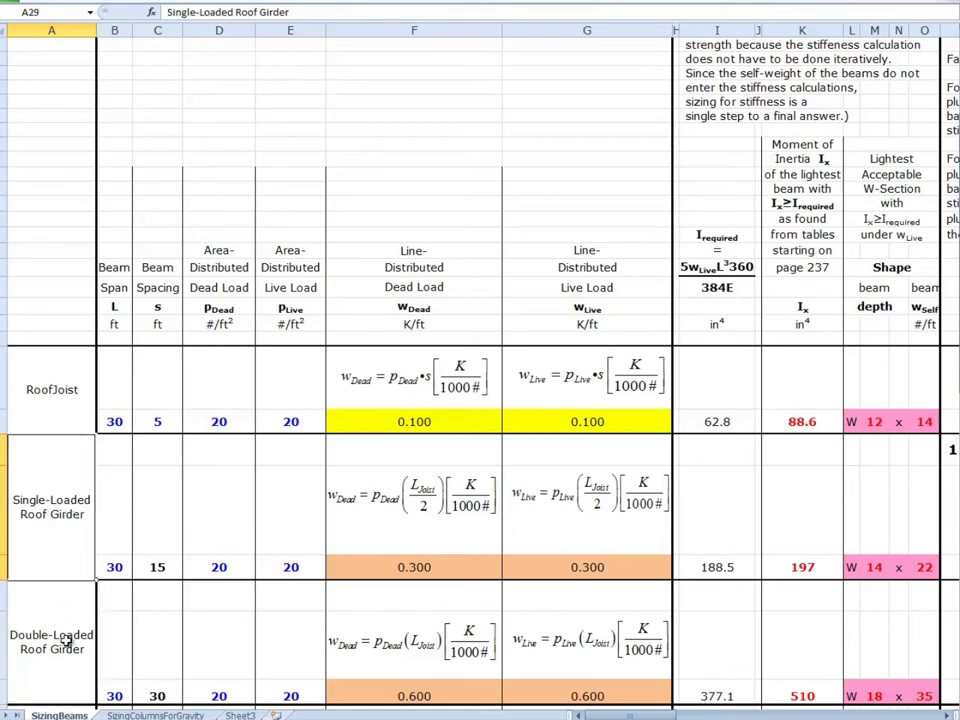
left_click(62, 675)
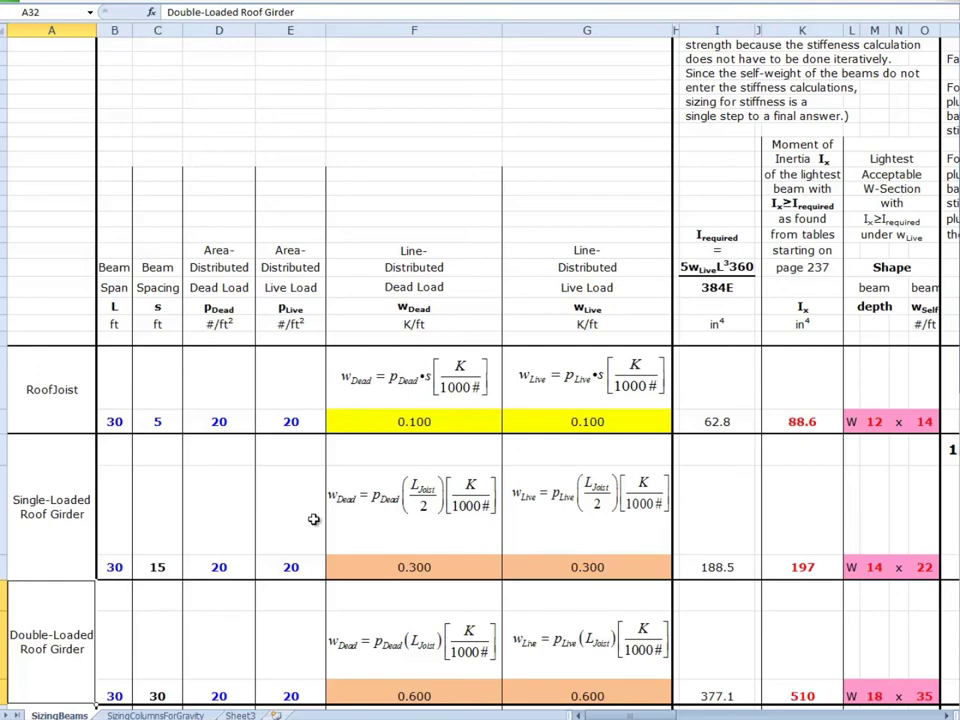
Inspect the beam spacing entries for the roof joist, single-loaded roof girder and double-loaded roof girder.
left_click(165, 421)
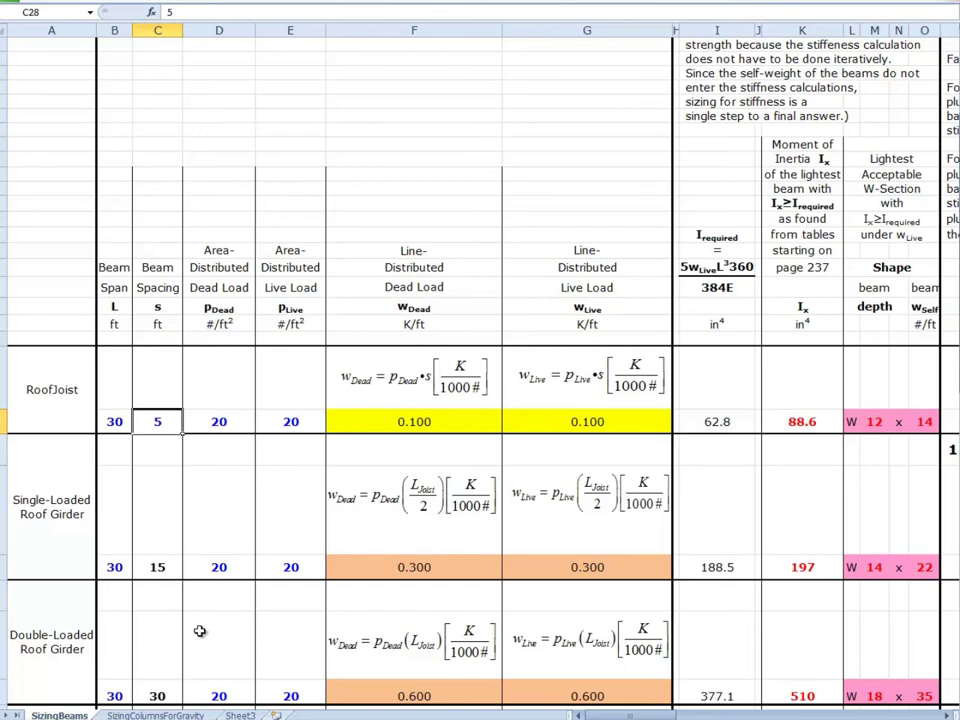
left_click(162, 567)
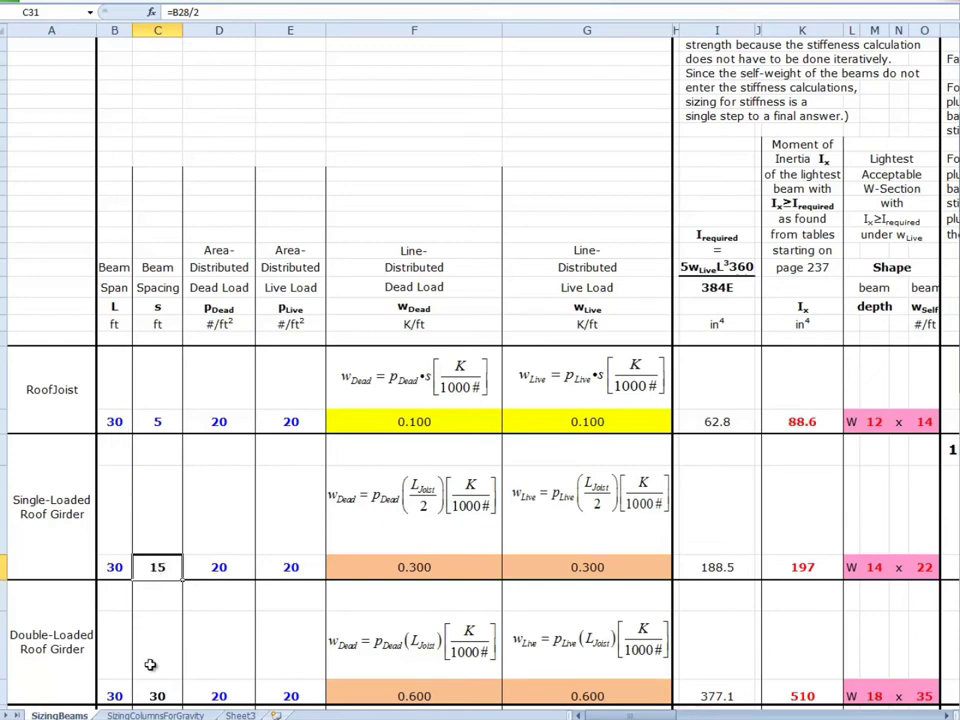
left_click(157, 695)
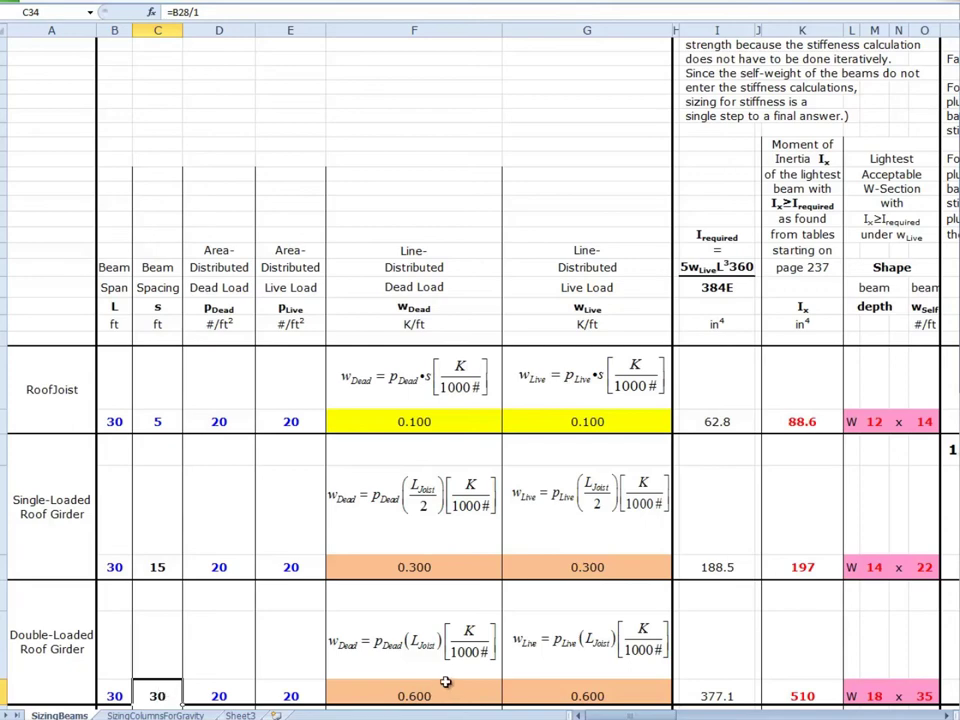
Check the area-distributed dead and live loads for the roof joist and both roof girders.
left_click(198, 421)
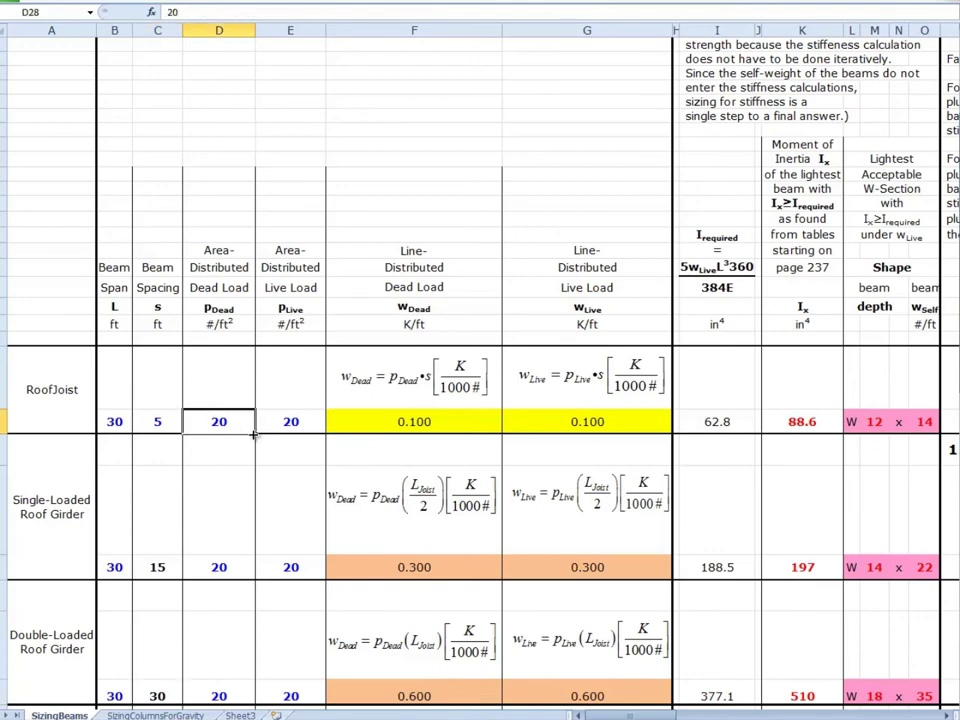
left_click(287, 422)
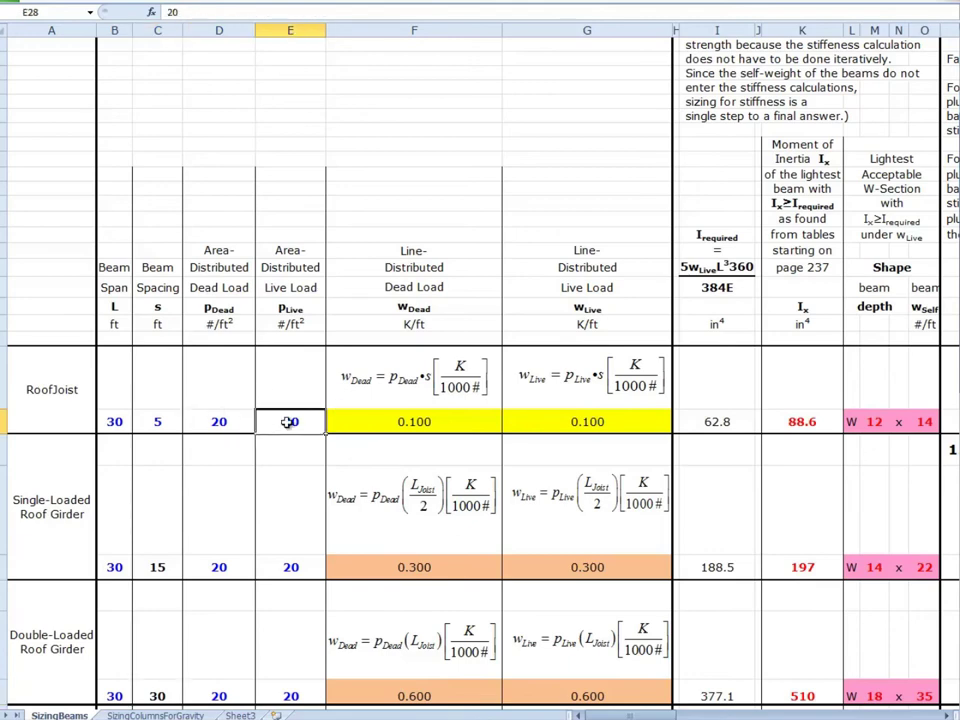
left_click(198, 566)
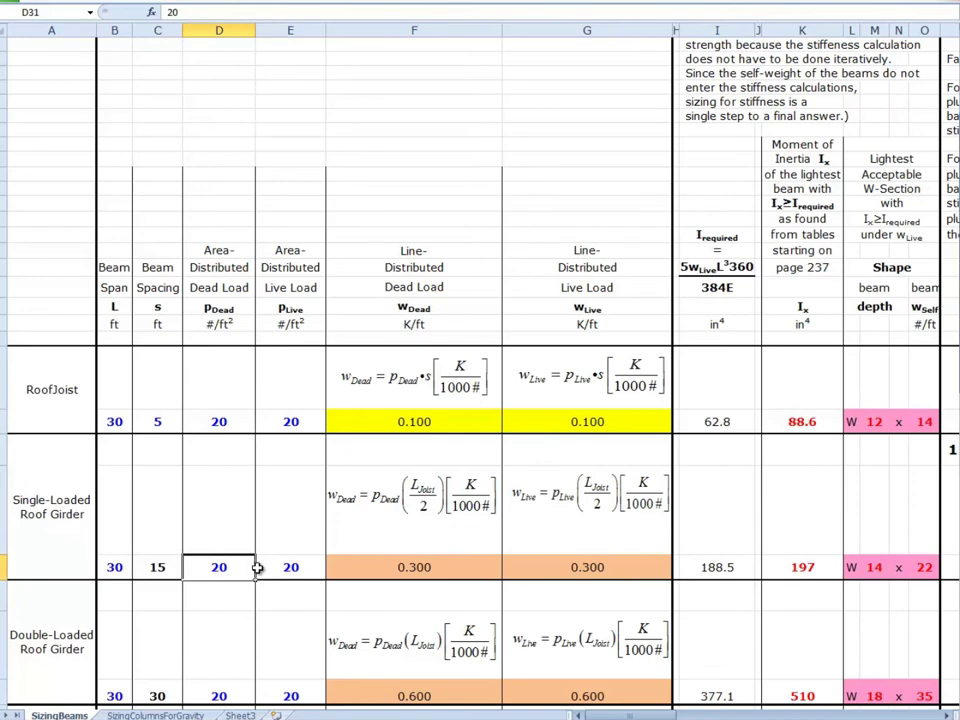
left_click(259, 568)
left_click(228, 693)
left_click(299, 692)
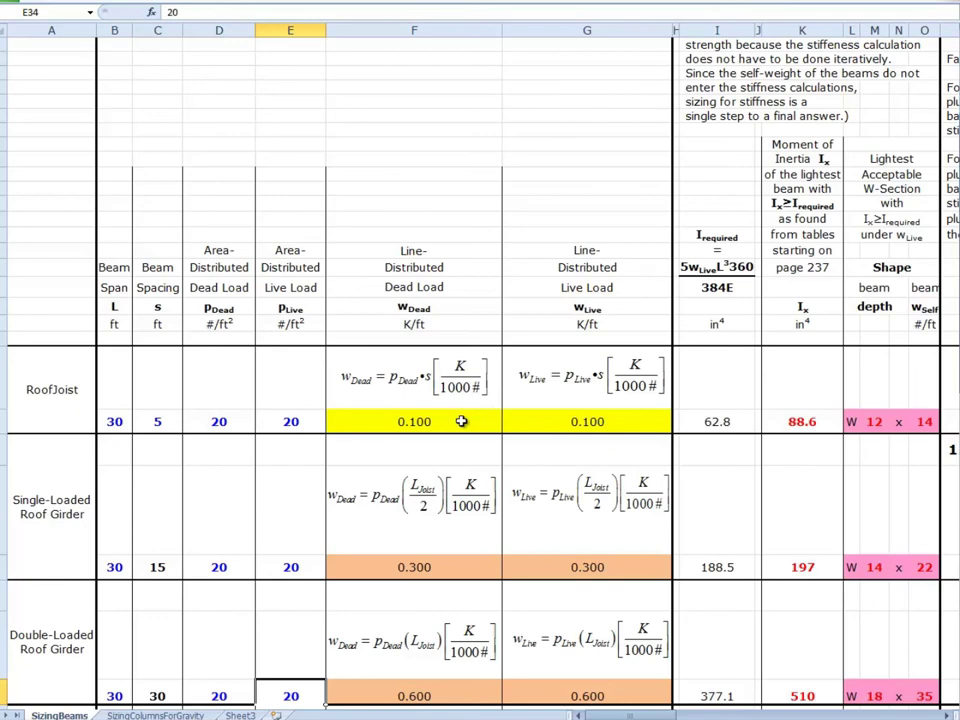
Inspect the line-distributed load formulas for the roof joist and the single- and double-loaded roof girders.
left_click(449, 421)
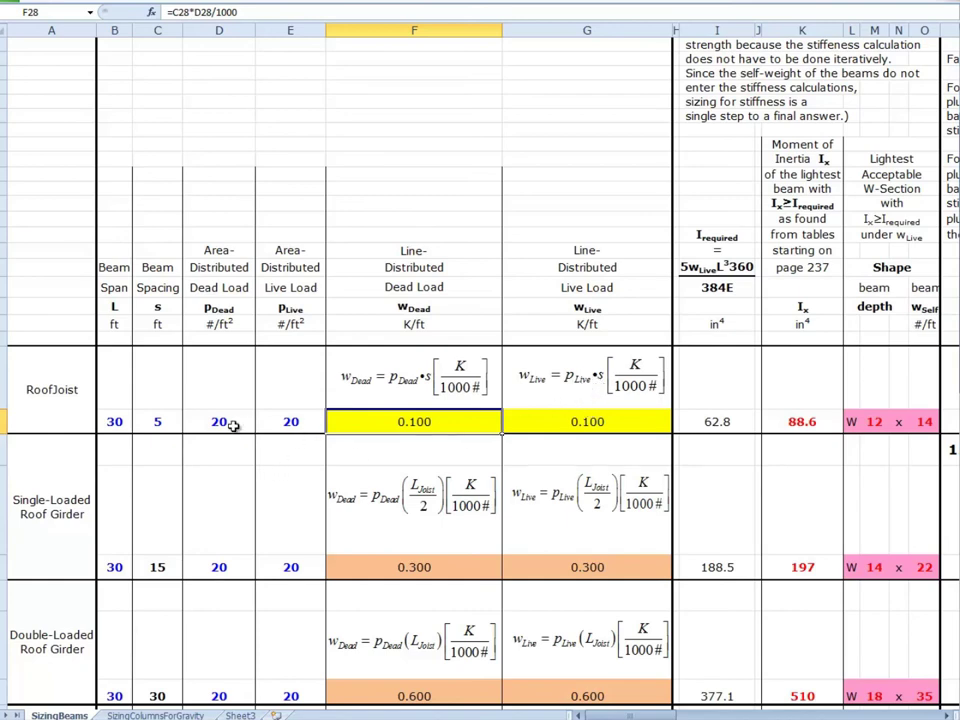
left_click(618, 422)
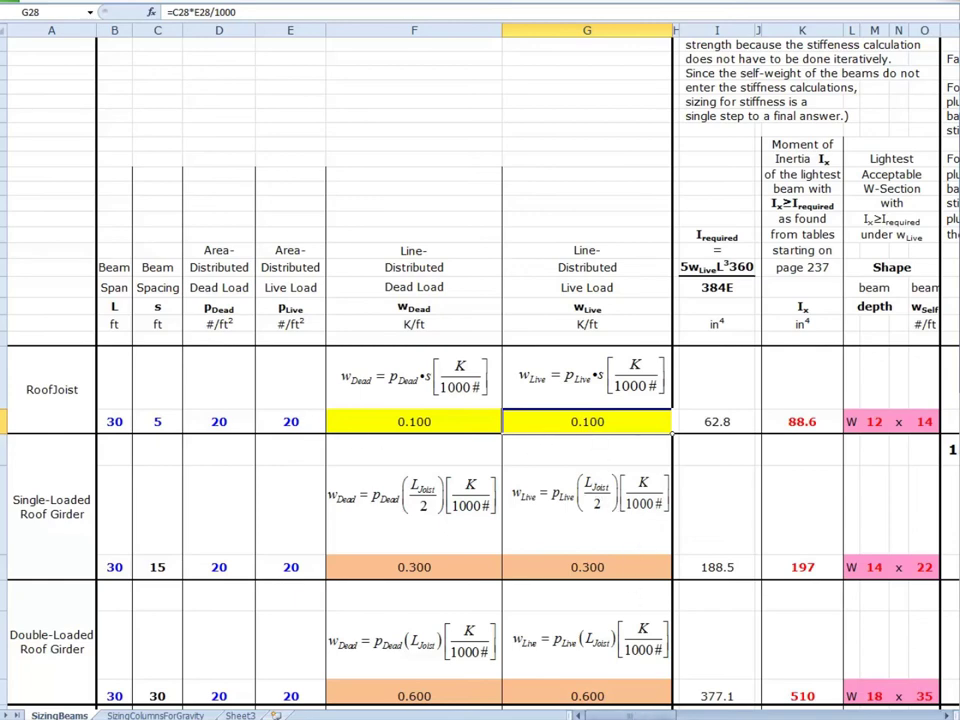
left_click(432, 567)
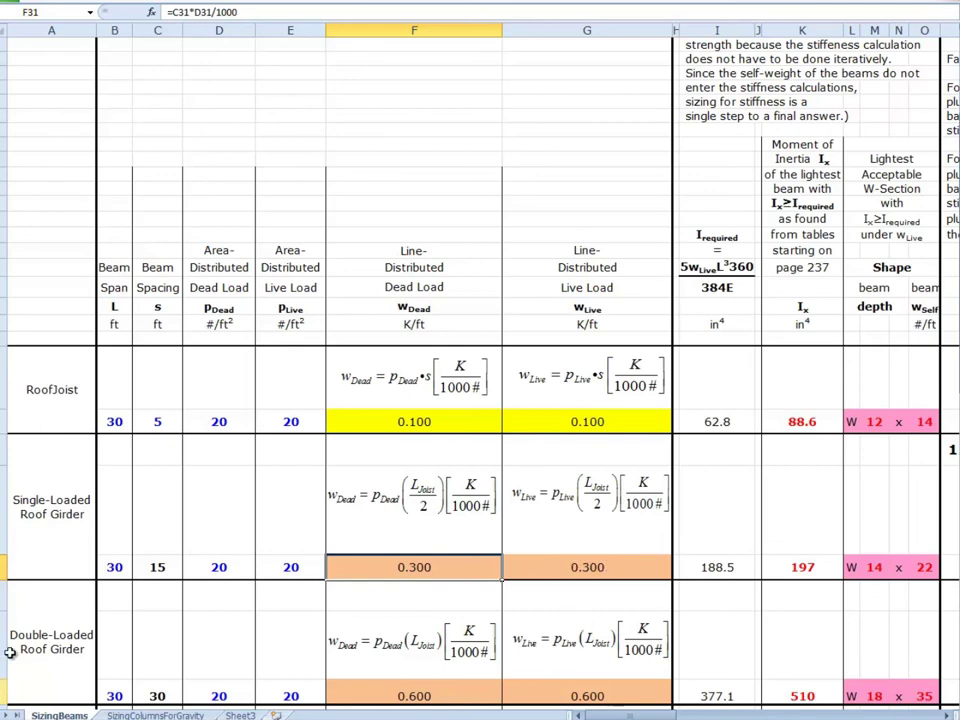
left_click(418, 690)
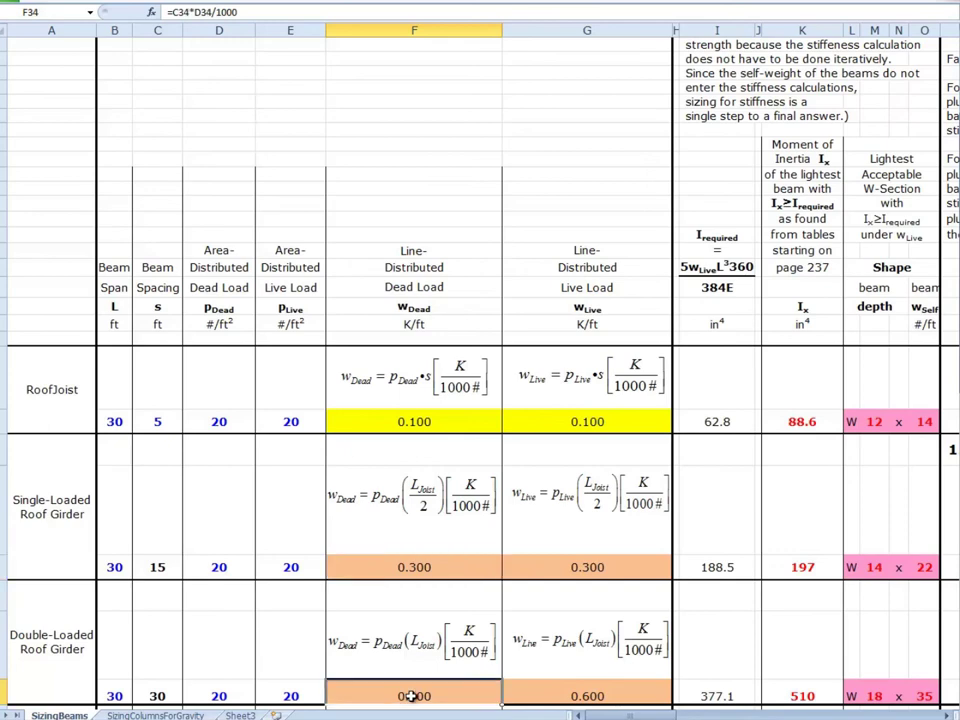
left_click(572, 694)
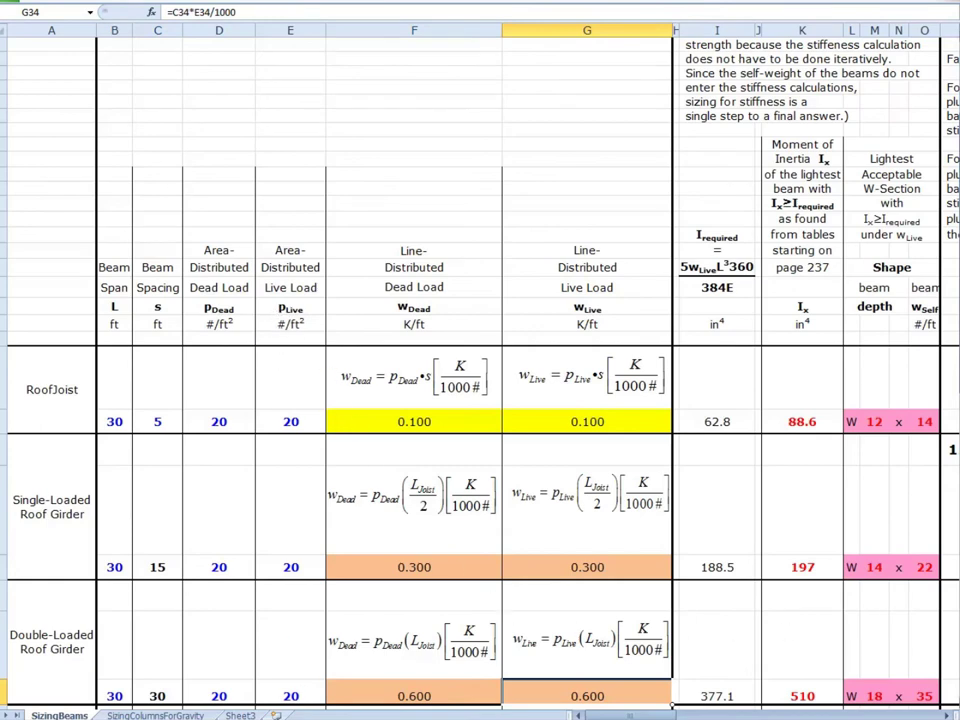
Examine the floor joist's area-distributed dead and live loads and its line-distributed load formulas.
scroll(480, 370, "down", 5)
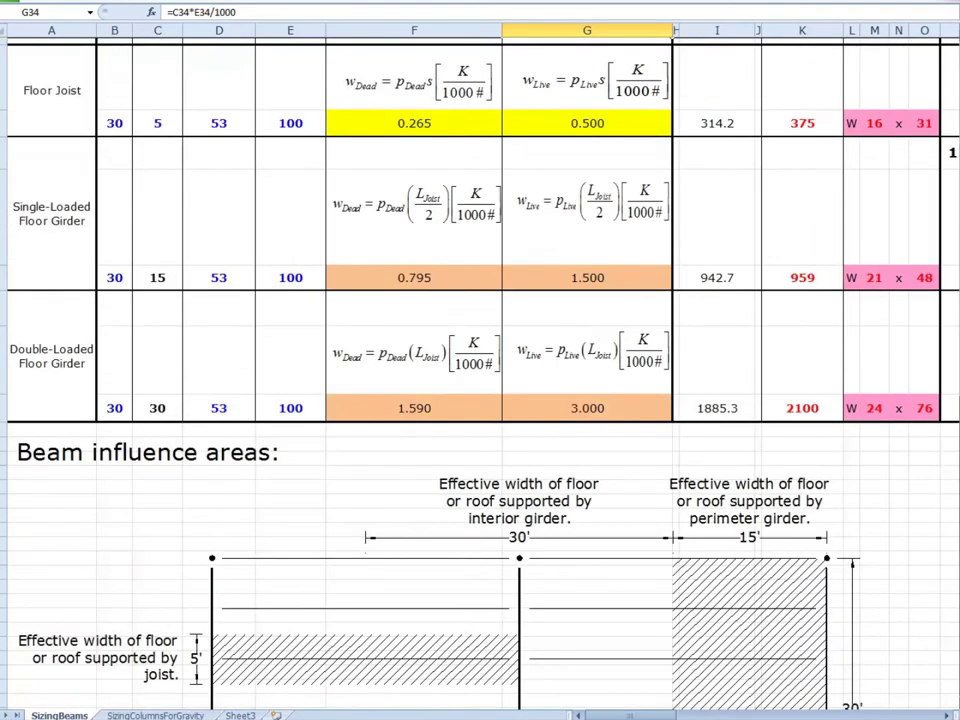
scroll(480, 370, "up", 5)
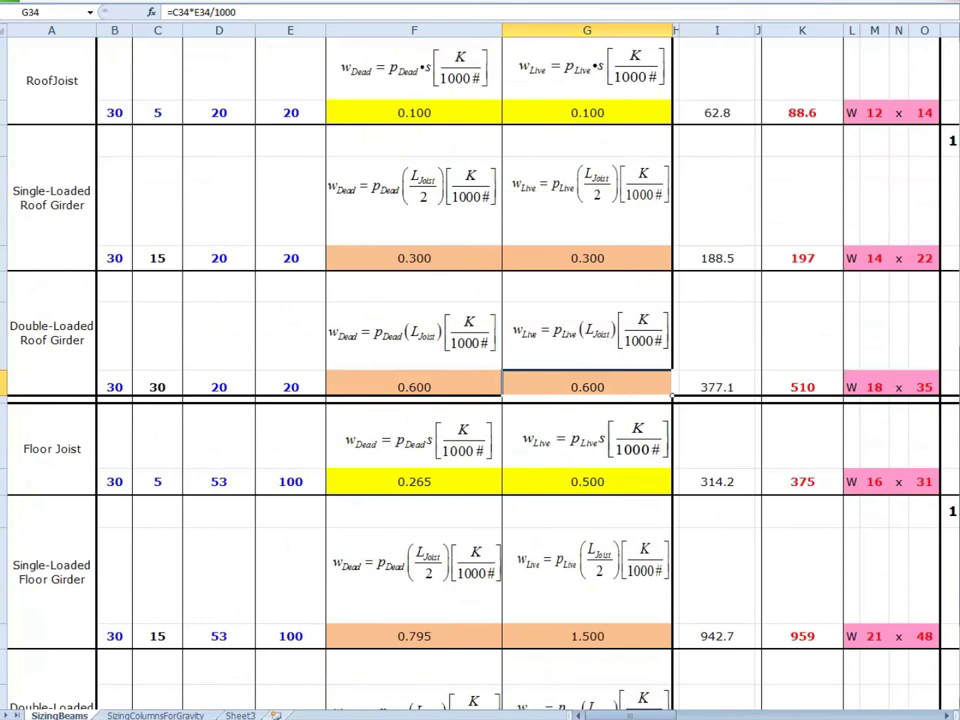
scroll(480, 370, "down", 1)
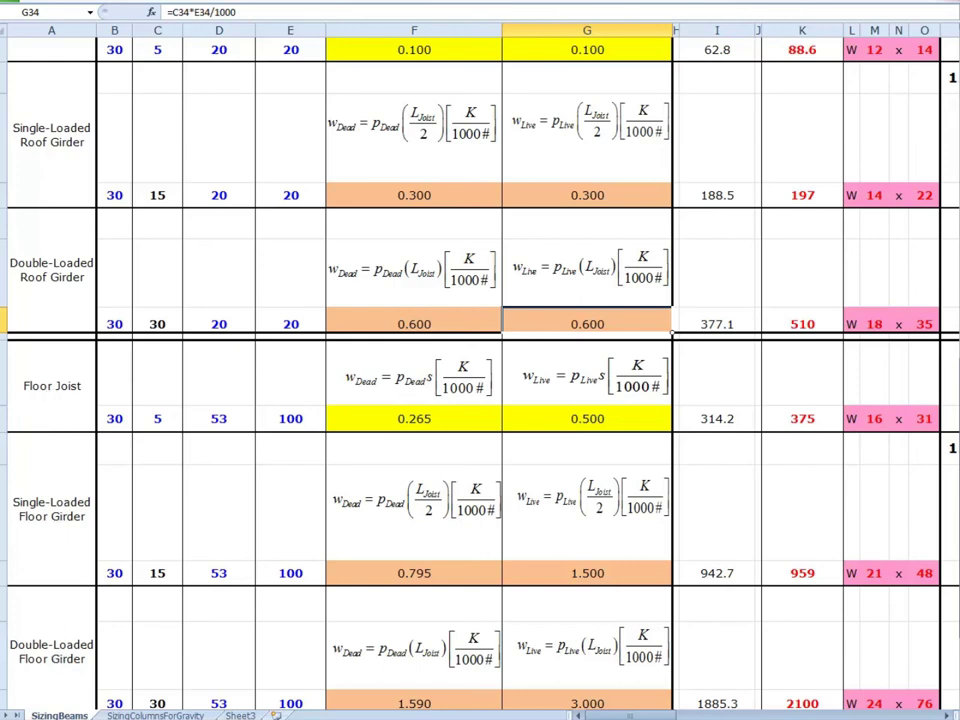
left_click(231, 420)
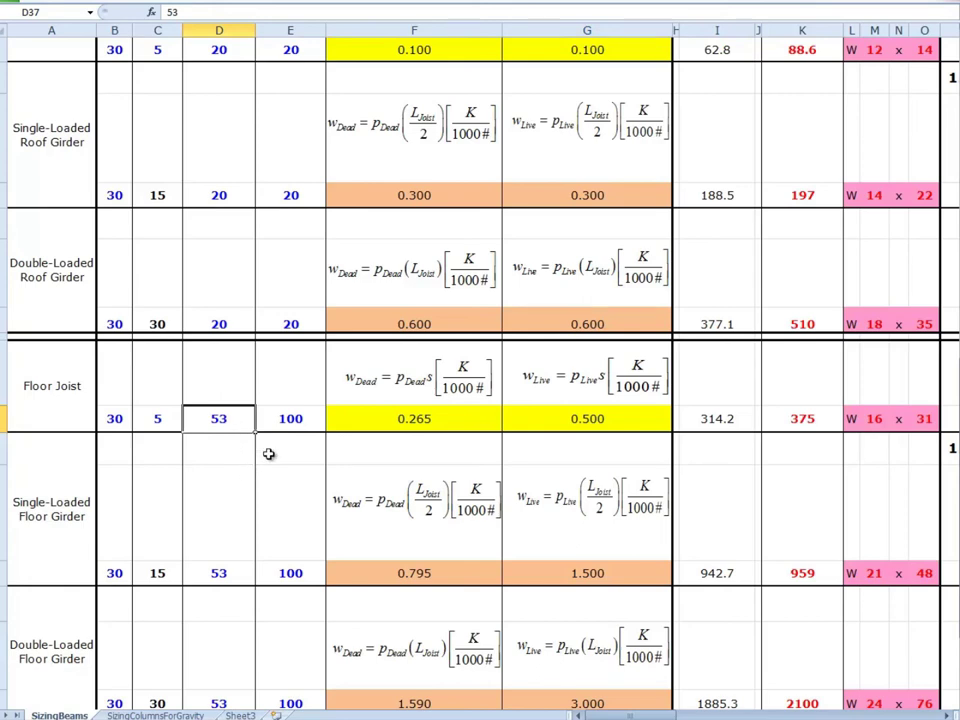
left_click(306, 420)
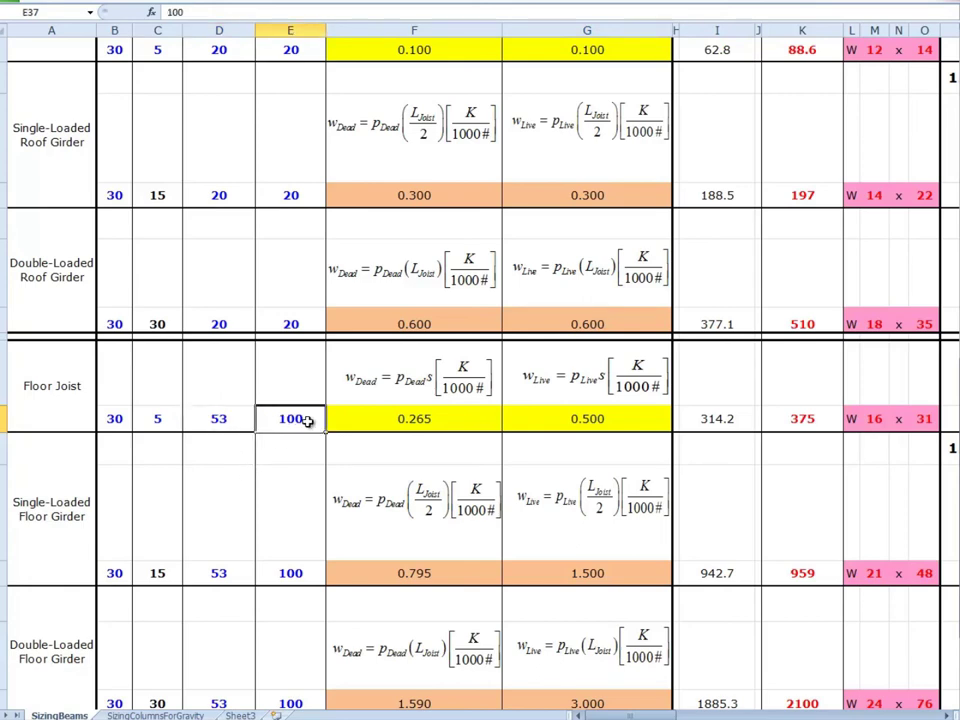
left_click(464, 421)
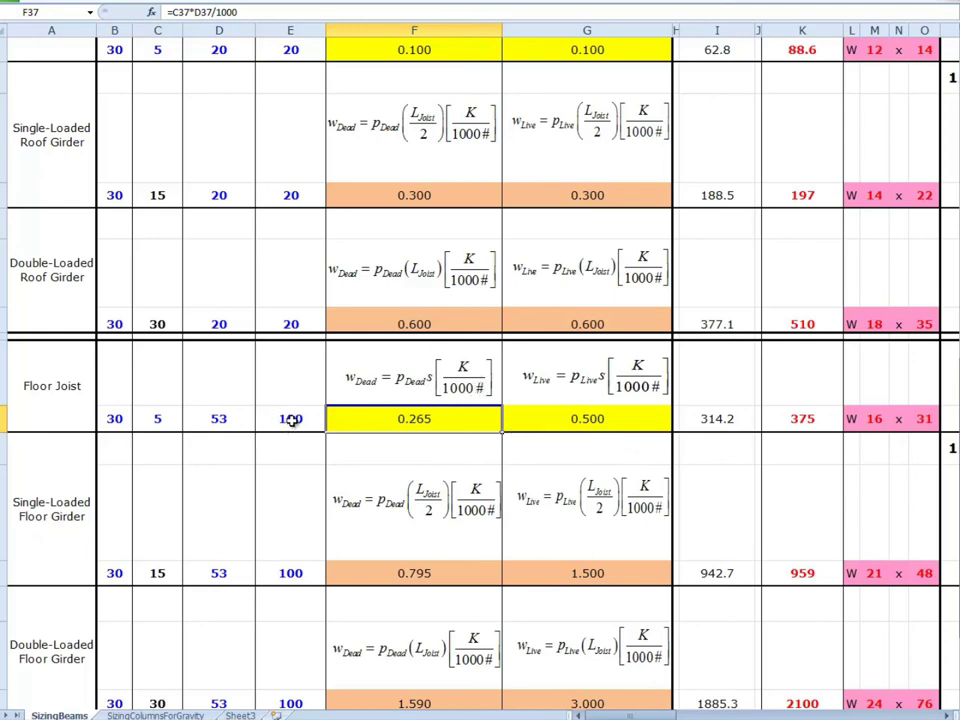
left_click(591, 419)
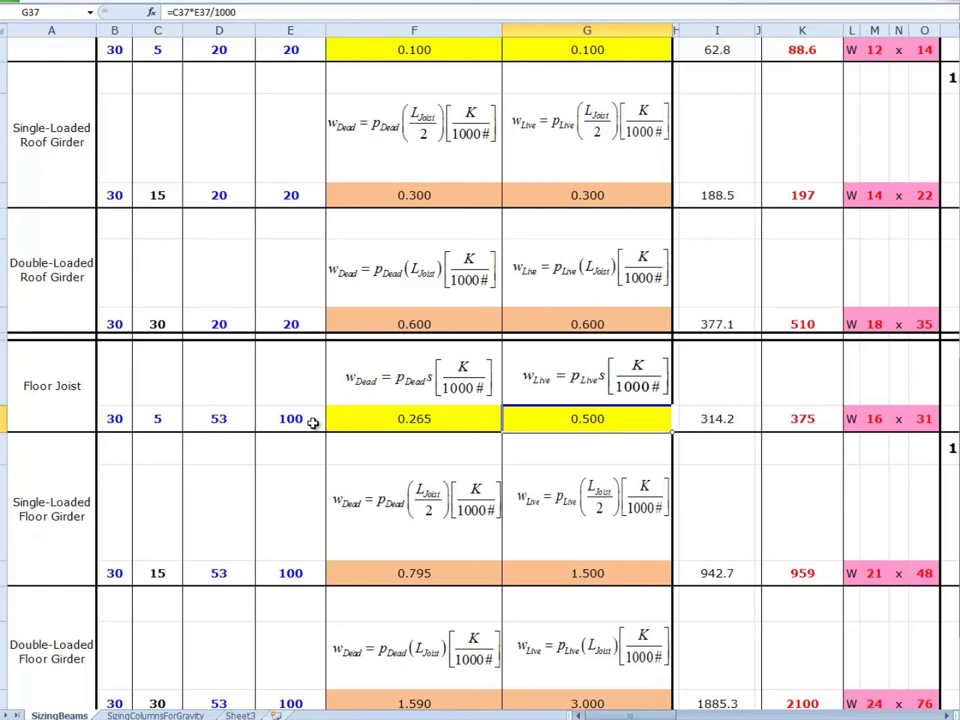
Inspect the line-distributed dead and live load formulas for the single- and double-loaded floor girders.
left_click(428, 573)
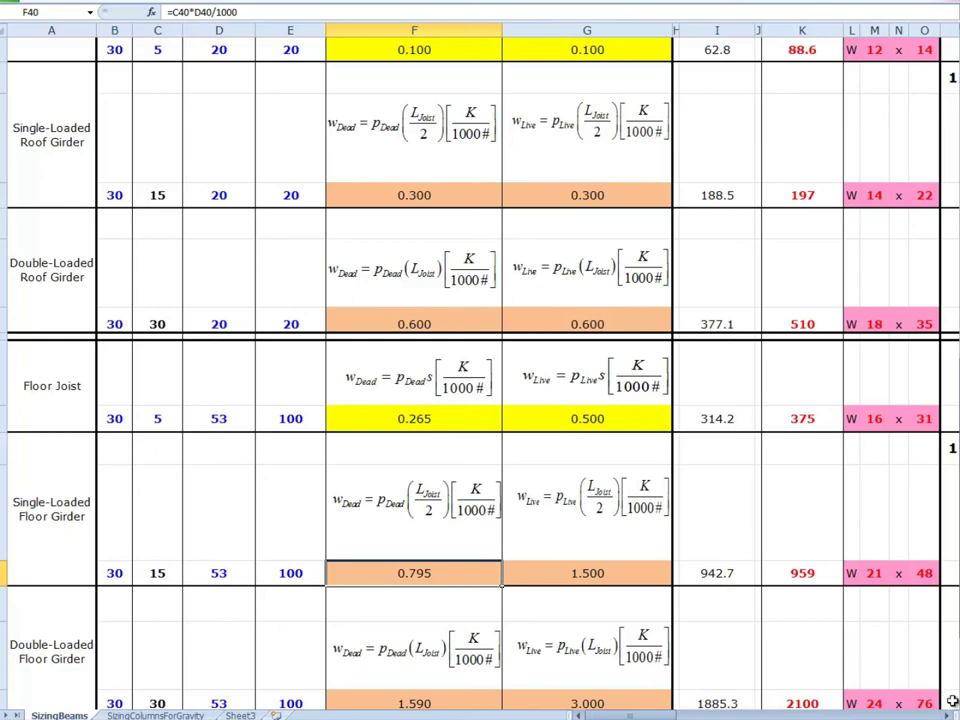
left_click(591, 574)
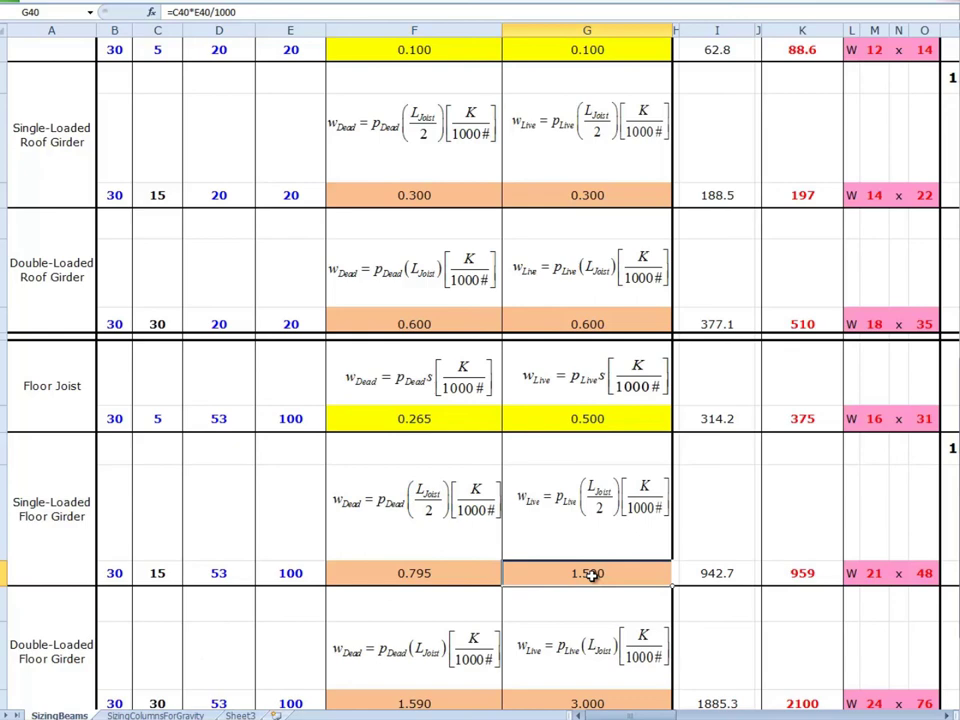
left_click(424, 704)
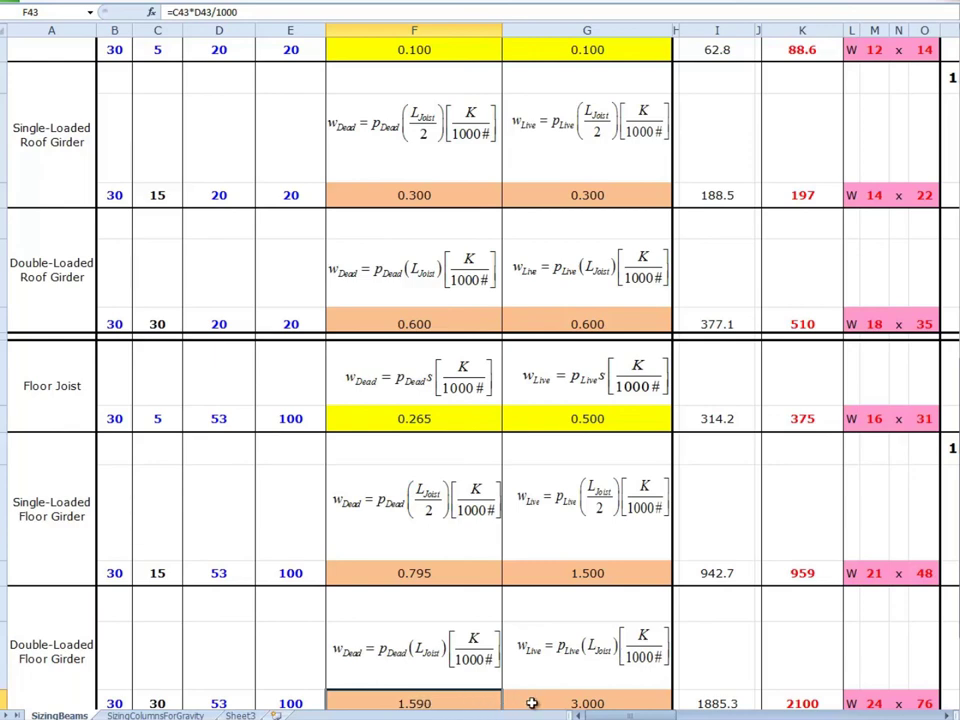
left_click(583, 703)
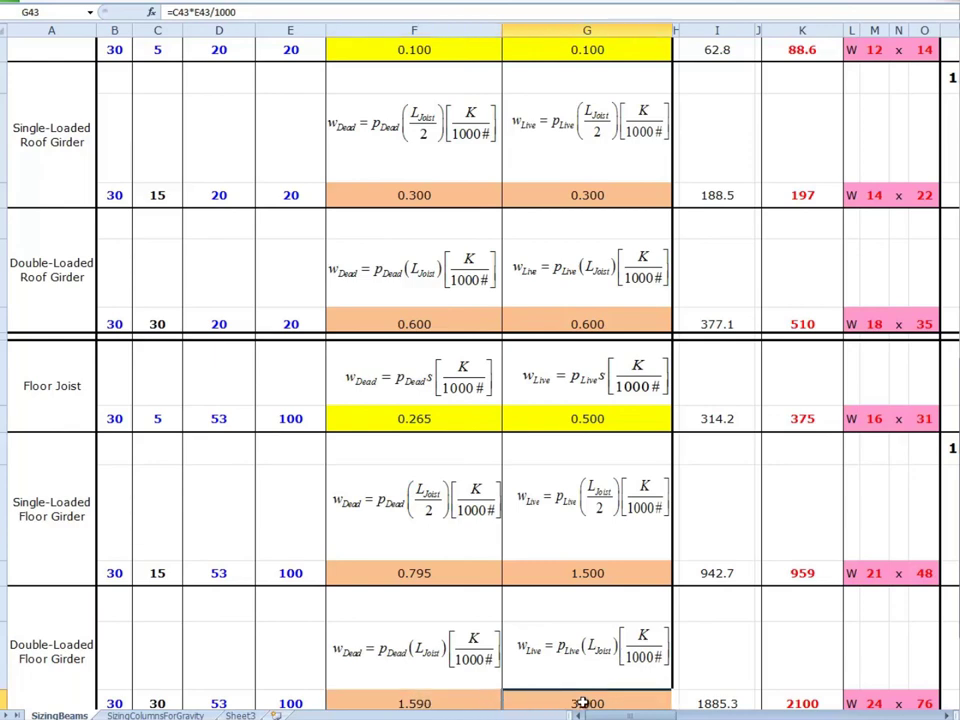